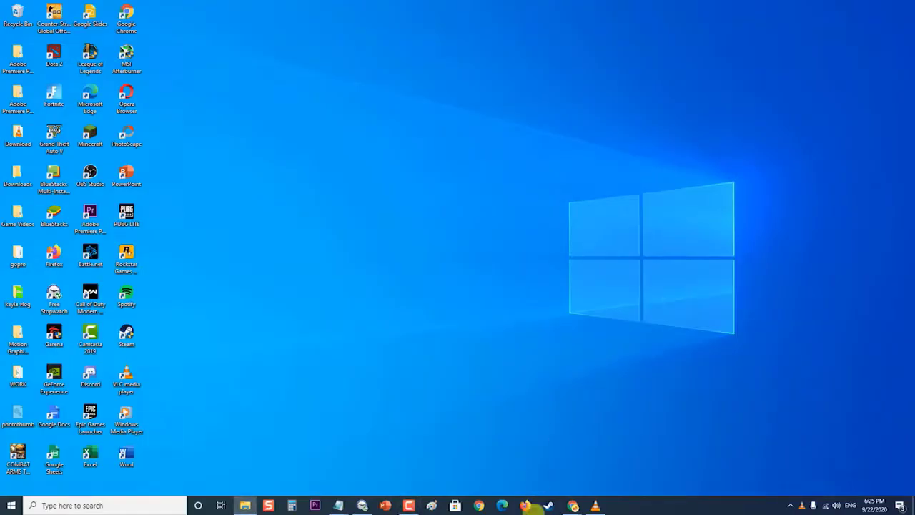
- Switch away from the Chrome New Tab window to the Windows desktop via the taskbar
mouse_move(573, 504)
click(606, 475)
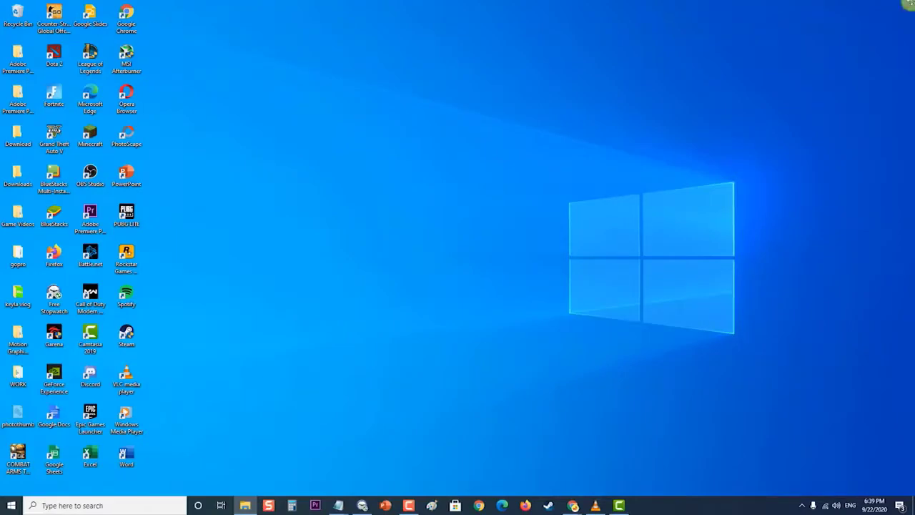
- Open the Start menu, view the Sleep/Shut down/Restart power options, then dismiss it
click(12, 507)
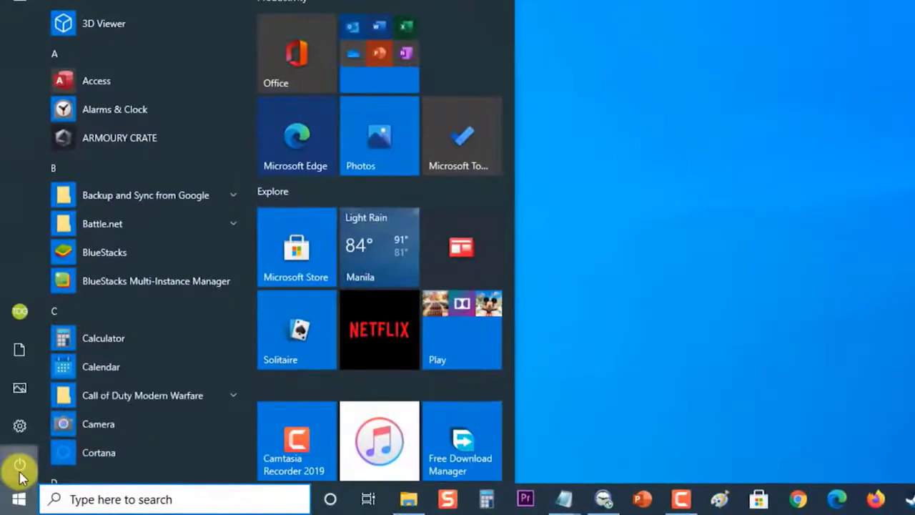
click(19, 469)
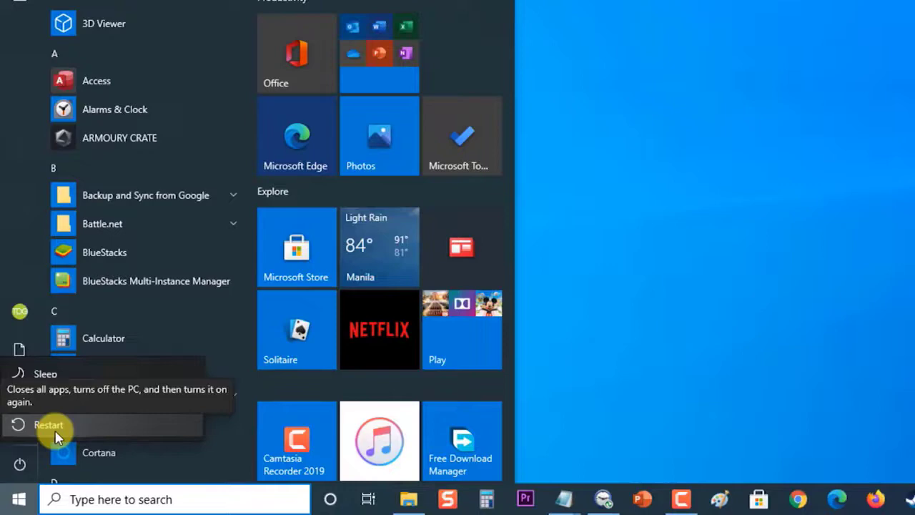
click(757, 125)
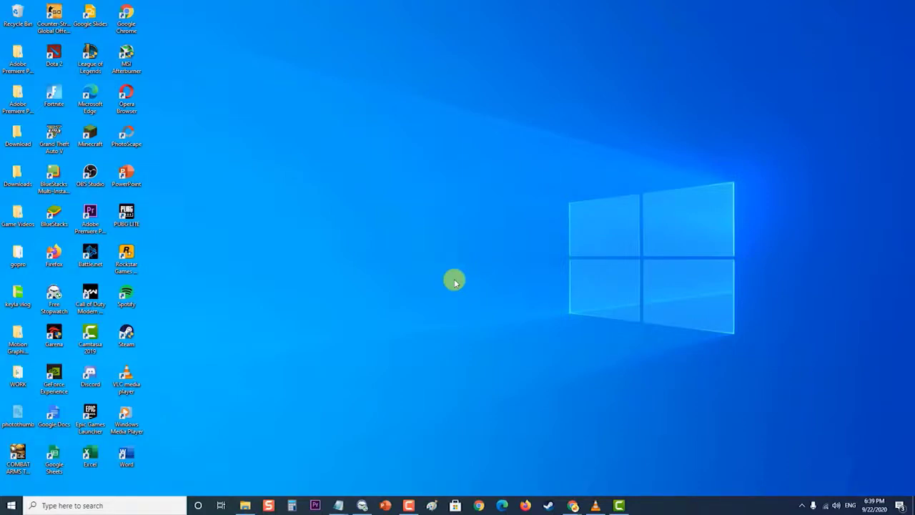
- Restore Chrome's New Tab window and open the three-dot Customize and control menu
mouse_move(574, 505)
click(707, 461)
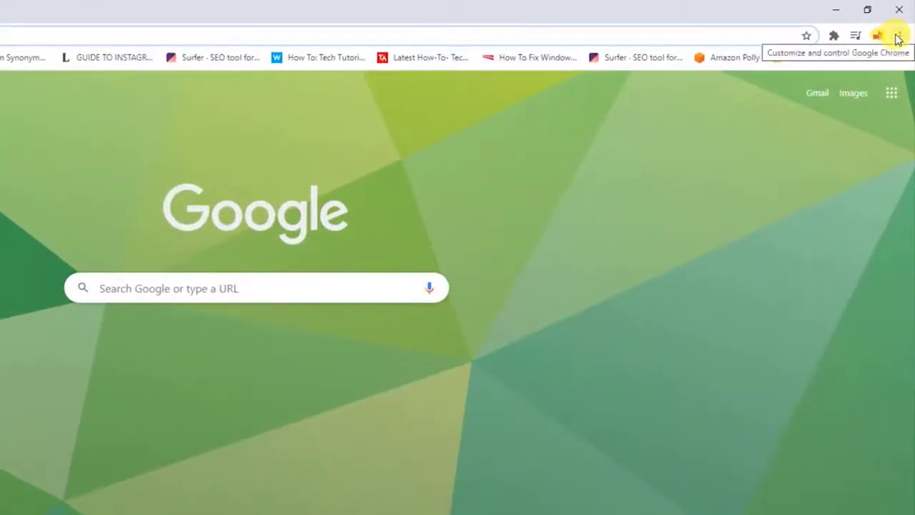
click(898, 39)
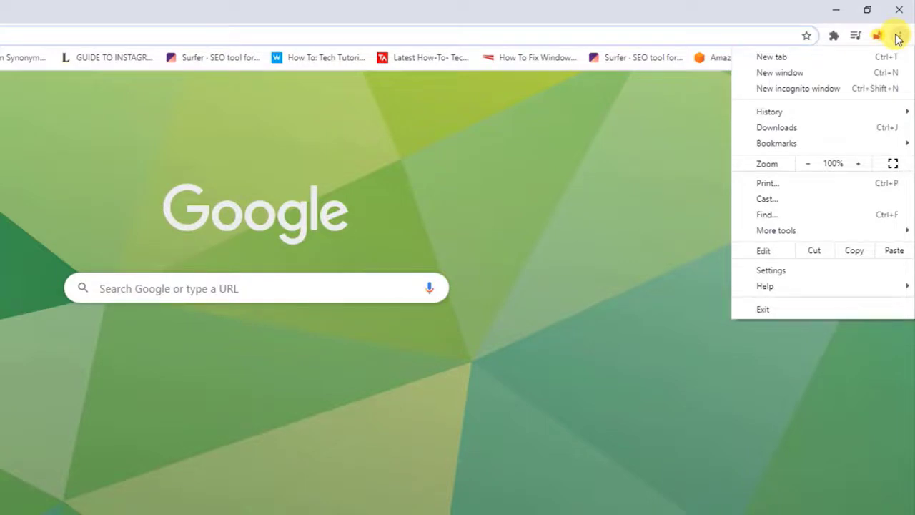
- In Settings under Advanced > Downloads, change the save location to the Desktop's Download folder
click(851, 270)
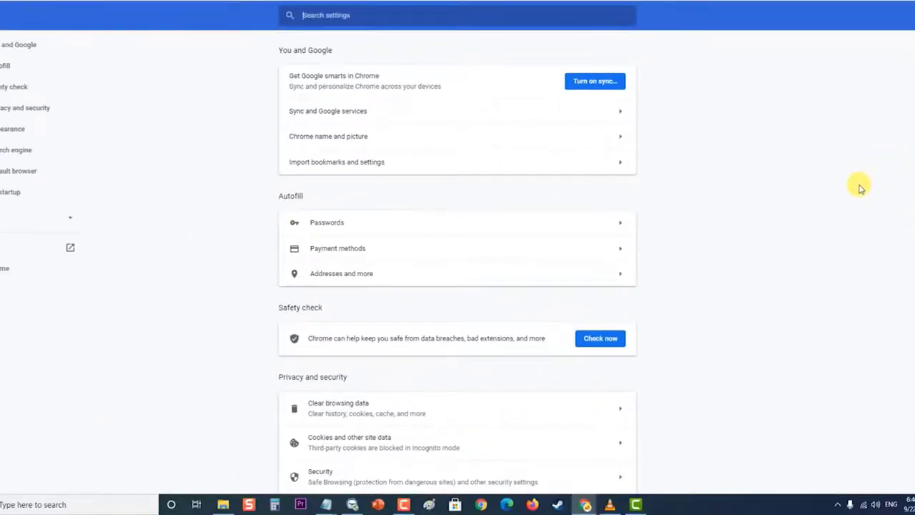
scroll(458, 262, down, 5)
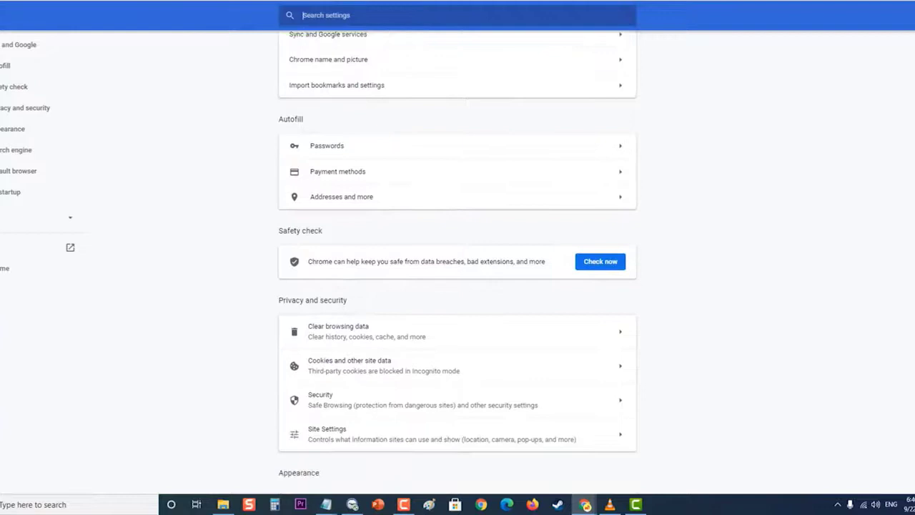
scroll(458, 257, down, 3)
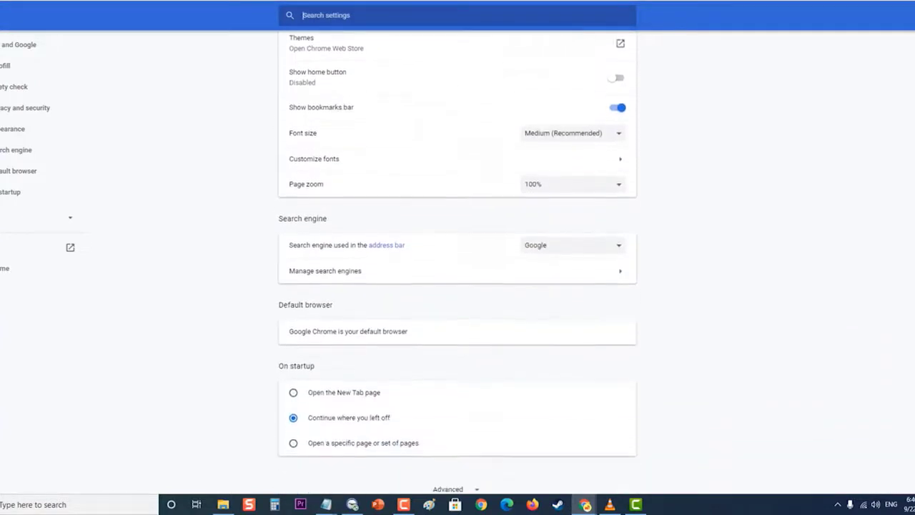
click(468, 451)
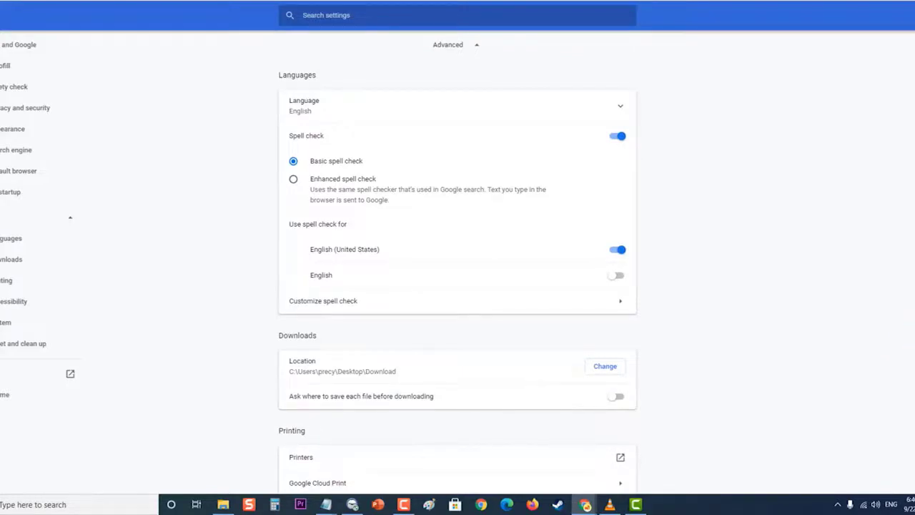
scroll(458, 267, down, 3)
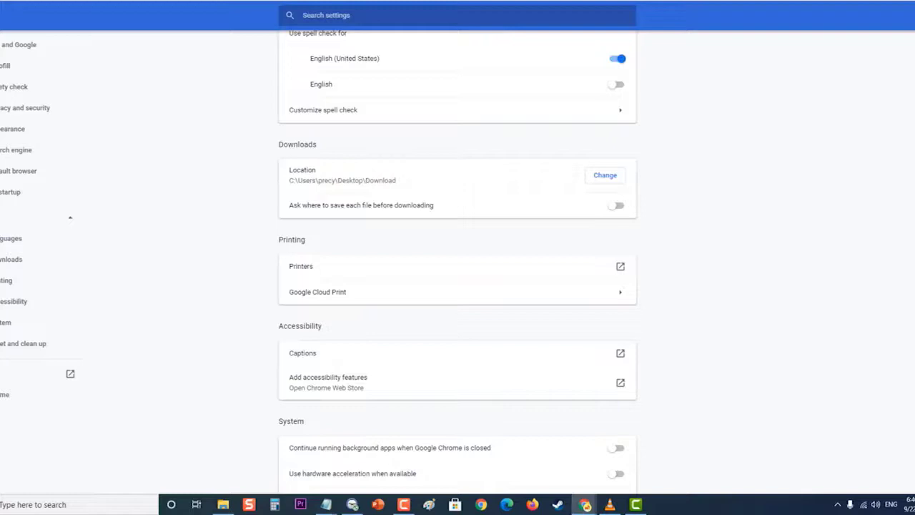
click(610, 179)
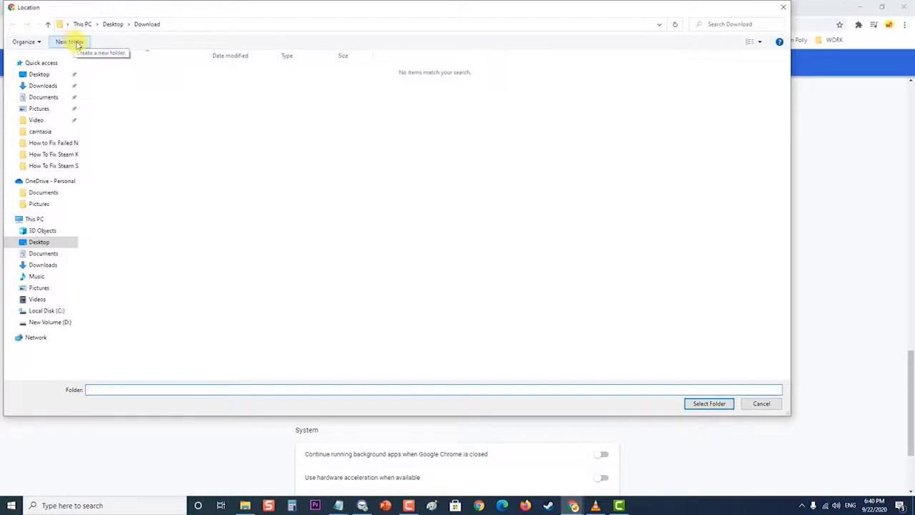
click(113, 23)
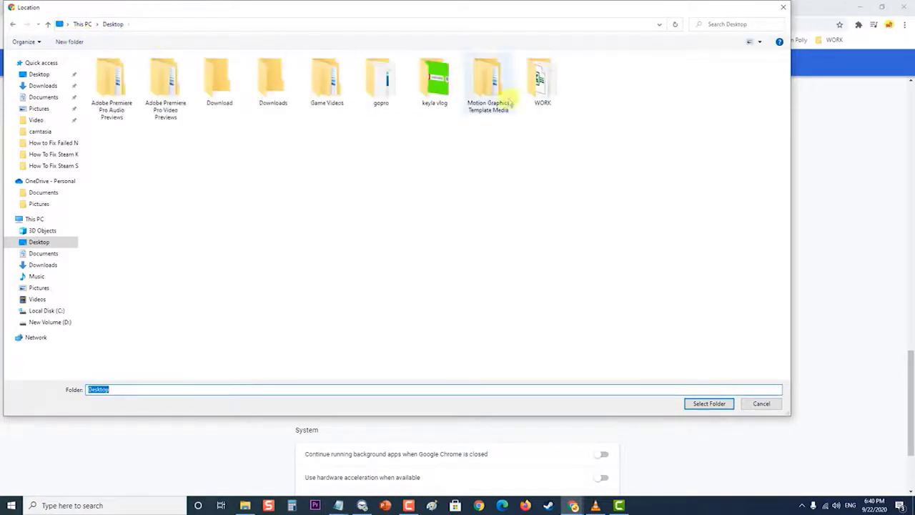
click(220, 80)
click(715, 403)
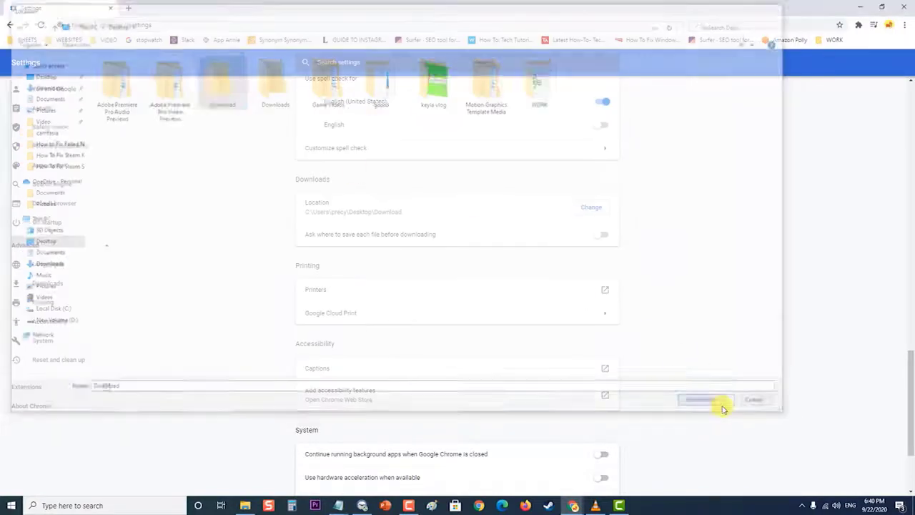
- Minimize Chrome, then restore its settings window from the taskbar
click(860, 7)
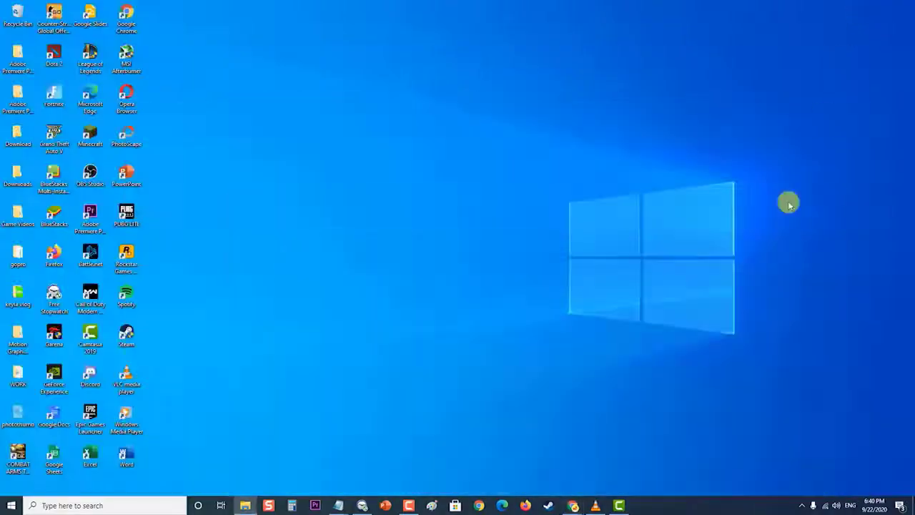
click(573, 506)
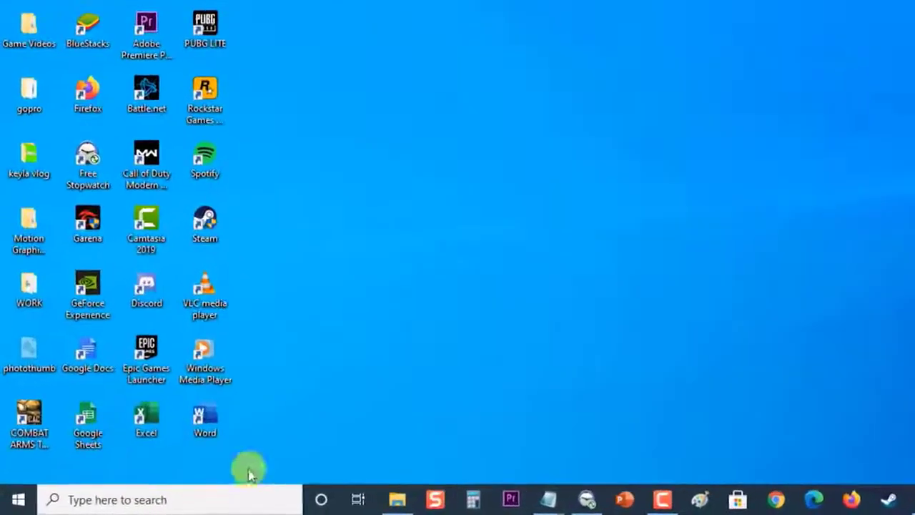
- Search 'device manager' and locate the TP-LINK Wireless USB Adapter under Network adapters
click(131, 505)
text(de)
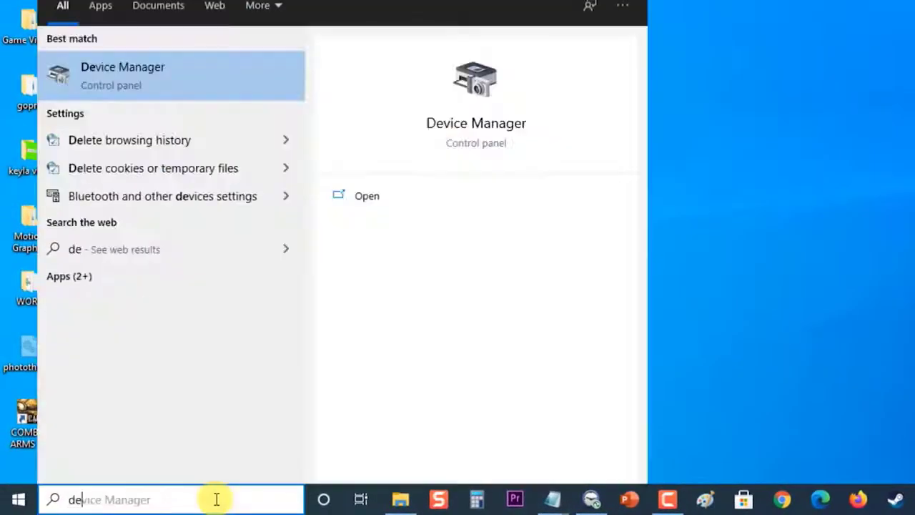
text(vice manager)
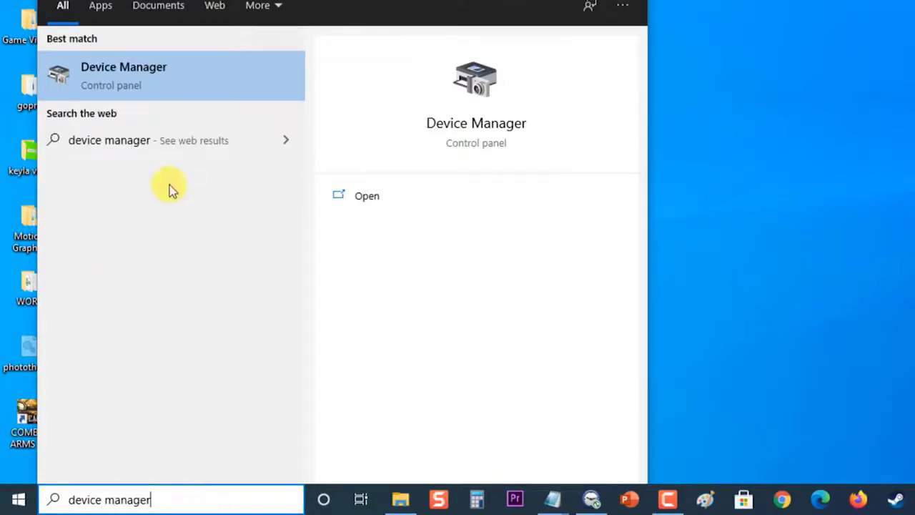
key(Return)
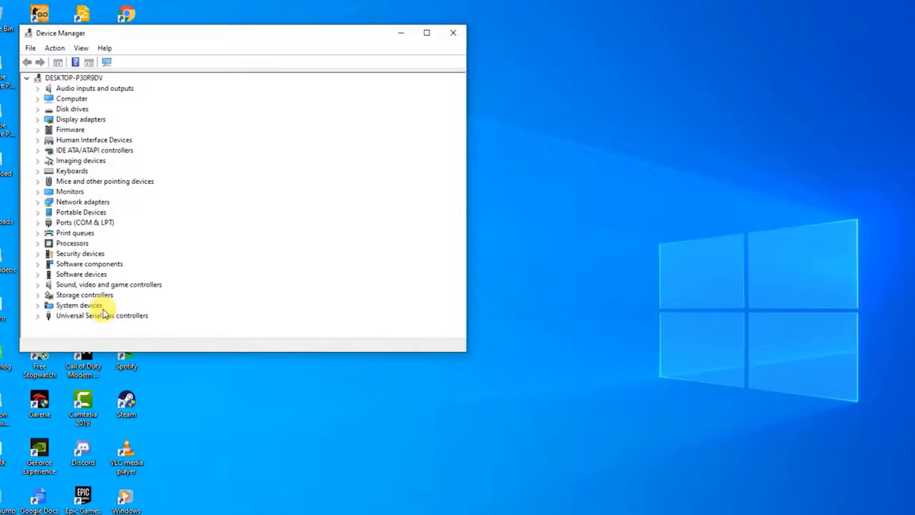
click(38, 203)
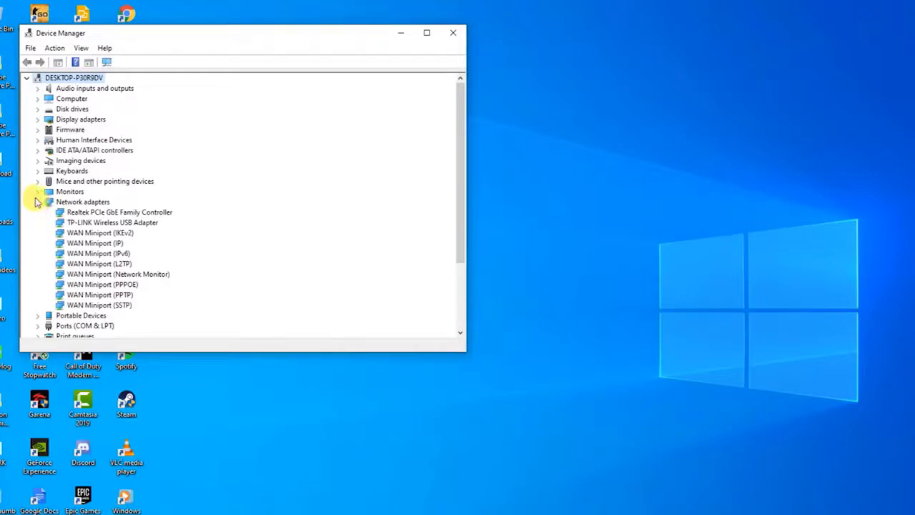
right_click(93, 226)
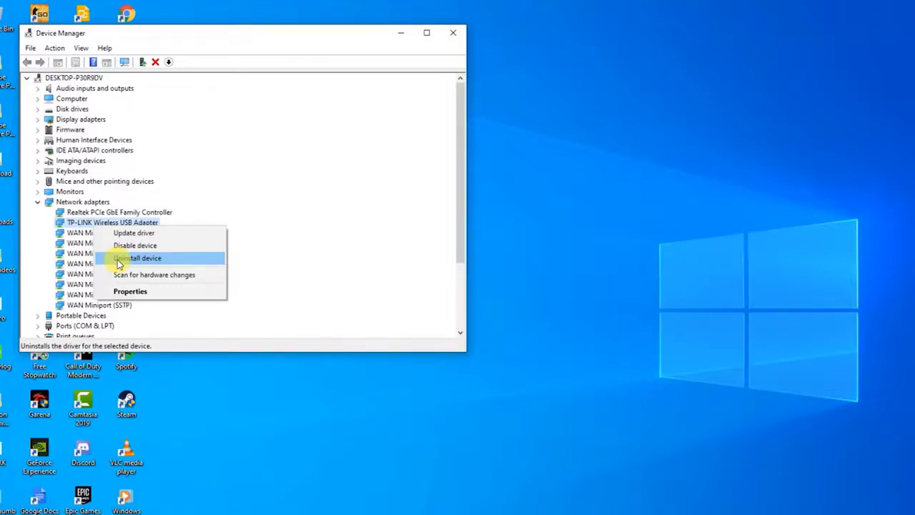
- Close Device Manager and bring back the TP-Link TL-WN723N V3 download page in Chrome
click(452, 32)
click(453, 32)
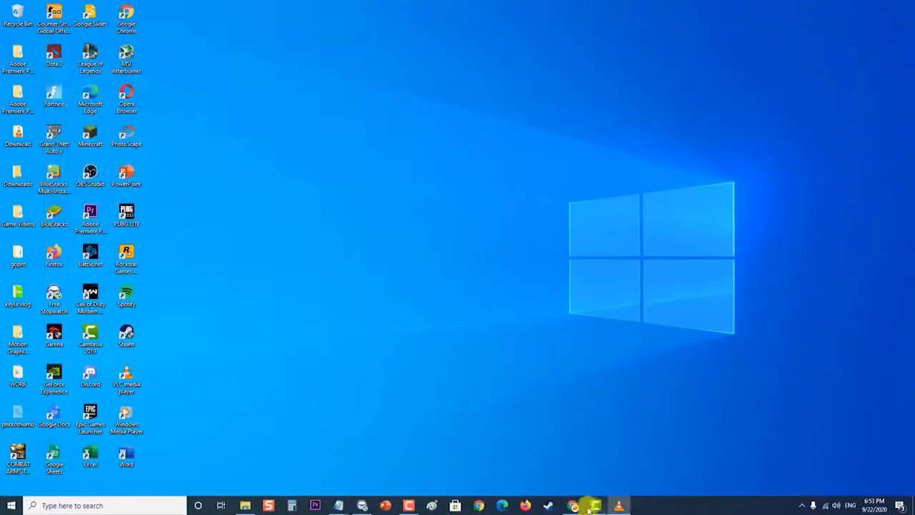
click(573, 506)
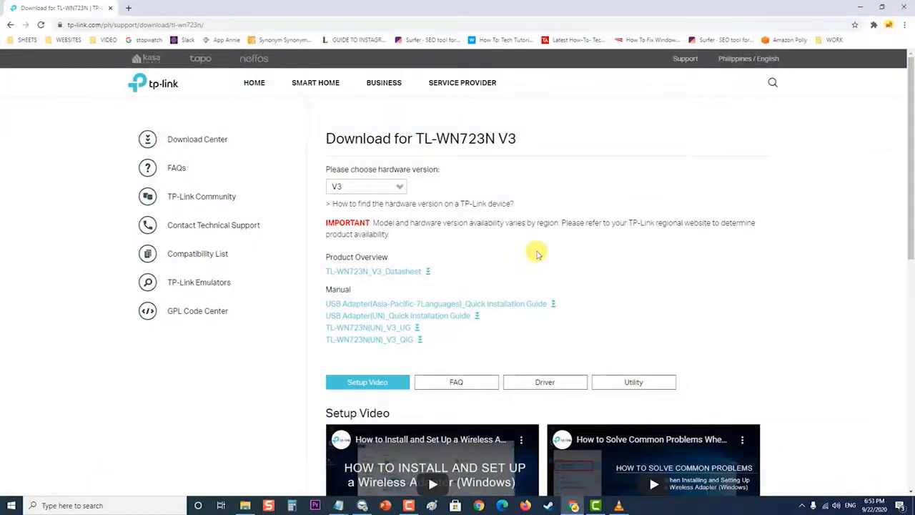
- Browse the TL-WN723N V3 driver list on the Driver tab, then close the Chrome window
scroll(538, 254, down, 1)
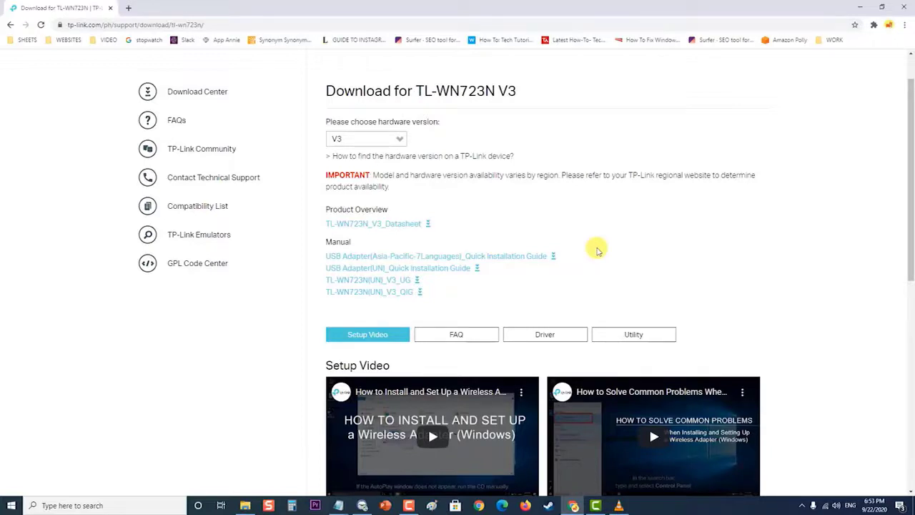
click(551, 334)
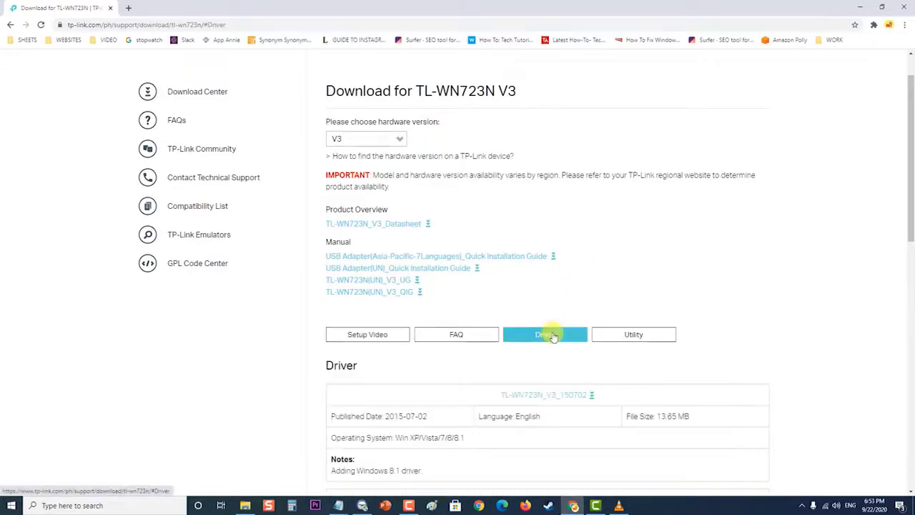
scroll(623, 331, down, 4)
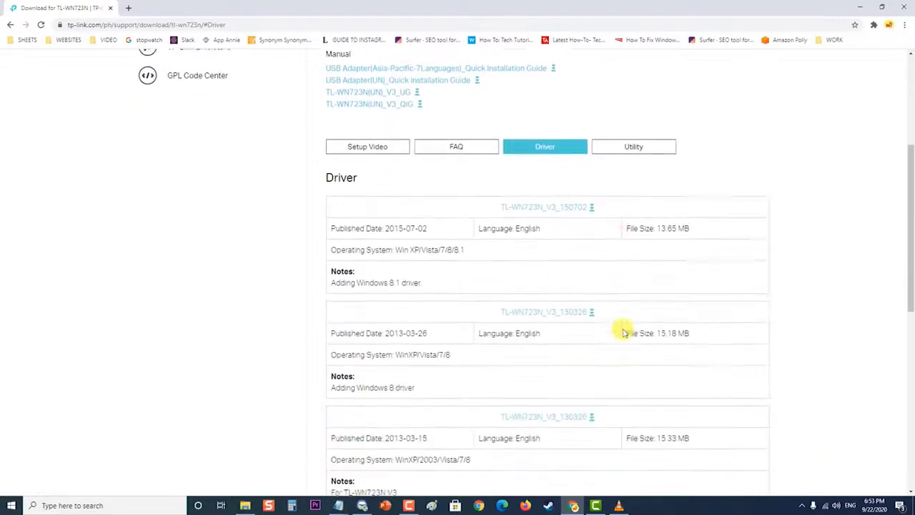
scroll(622, 331, down, 4)
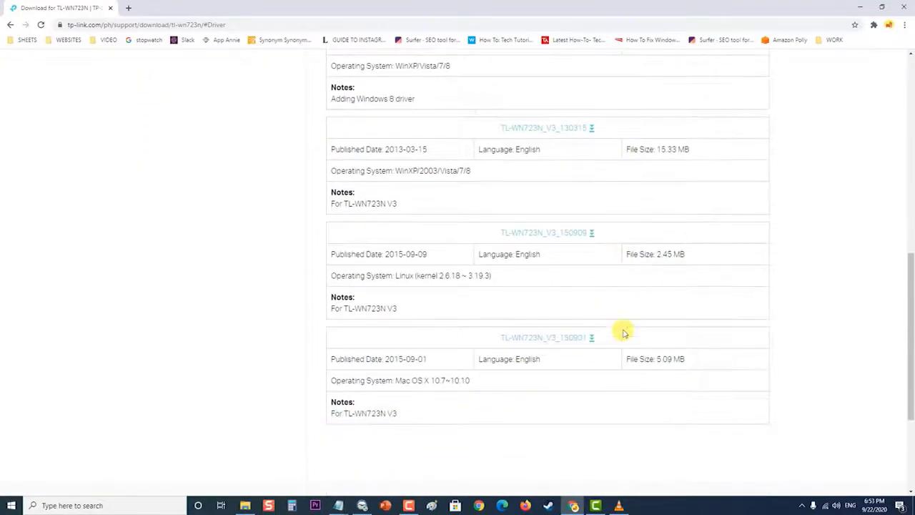
scroll(622, 331, up, 1)
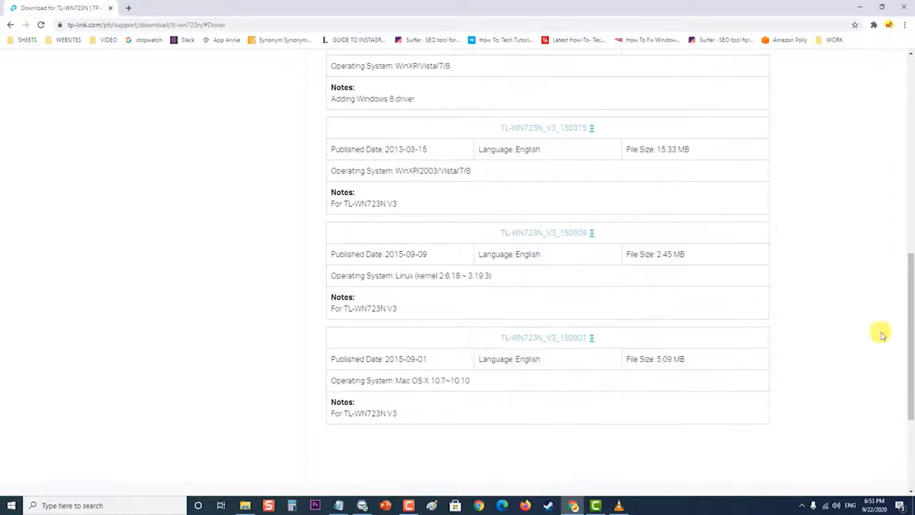
drag(909, 333, 896, 177)
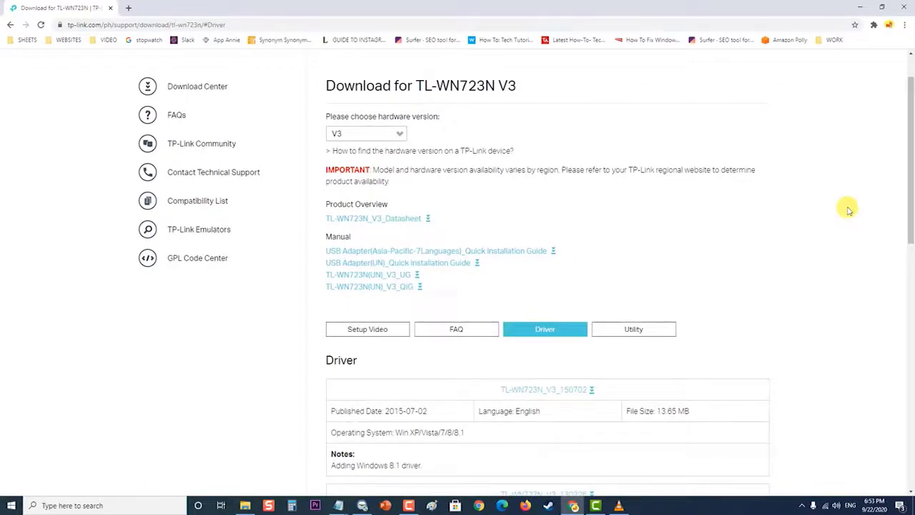
click(901, 7)
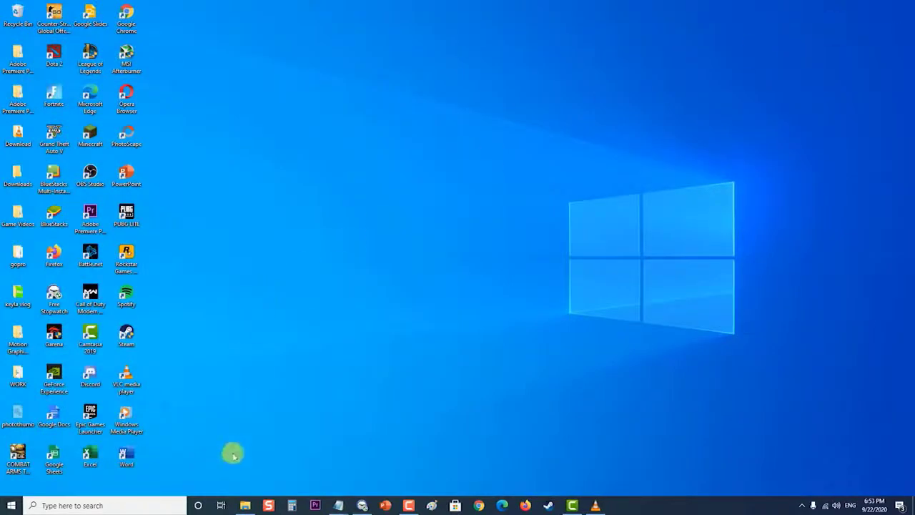
click(11, 506)
click(13, 484)
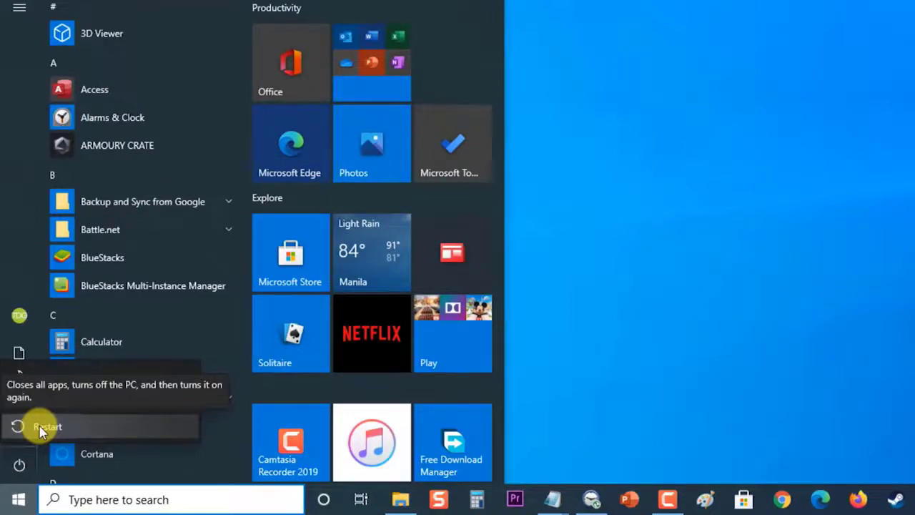
key(Escape)
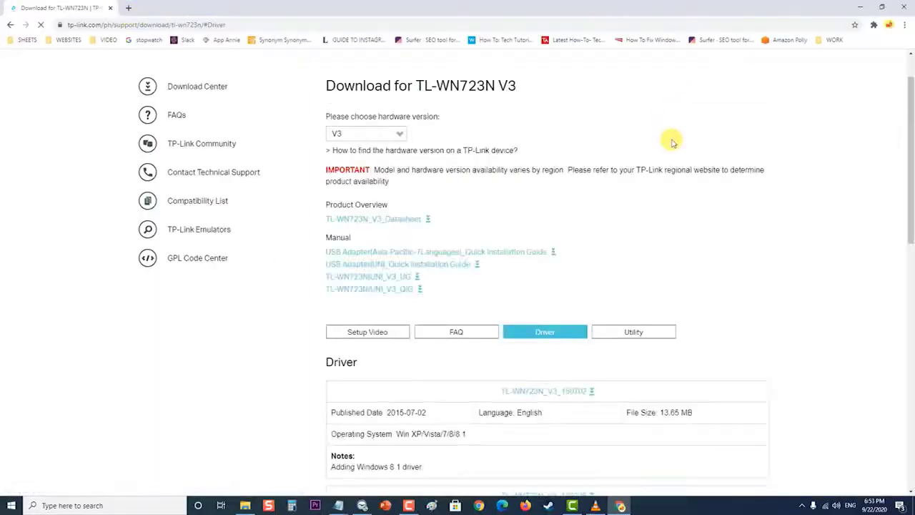
click(902, 6)
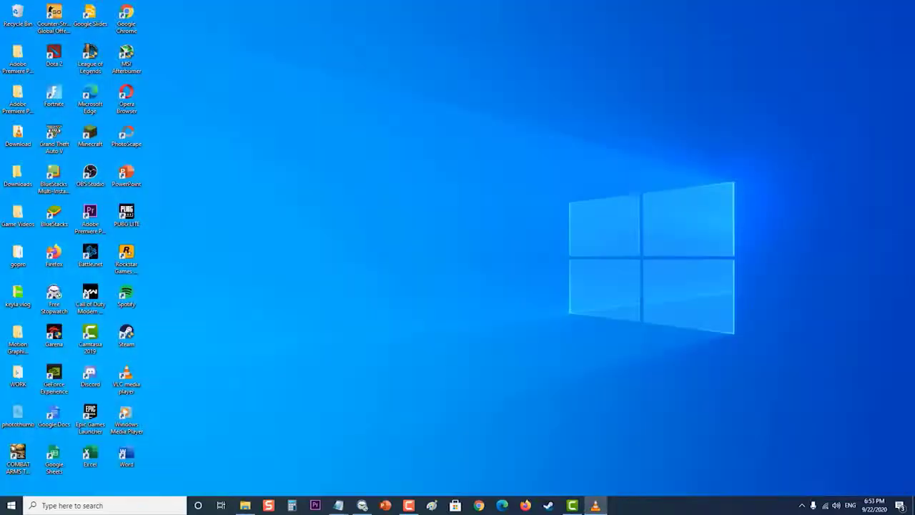